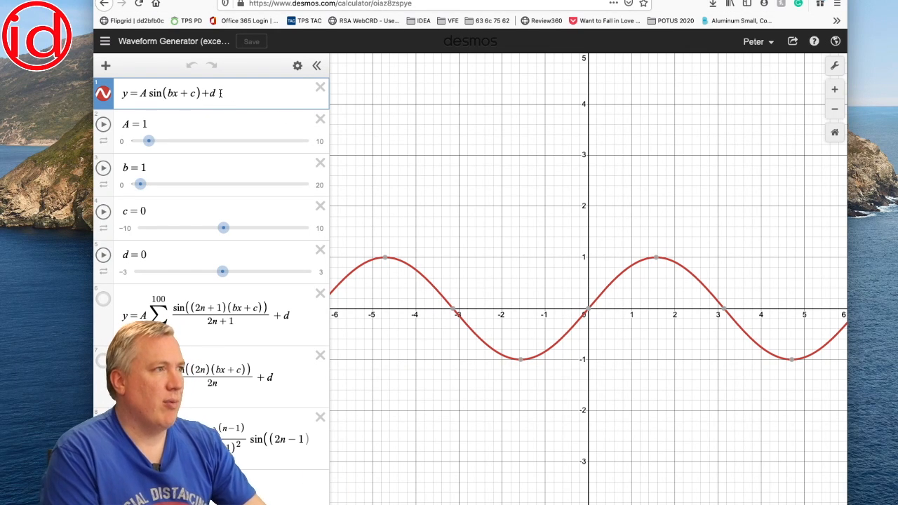
- Remove the vertical offset + d from the sine equation
{"action": "key", "text": "BackSpace"}
{"action": "key", "text": "BackSpace"}
{"action": "key", "text": "BackSpace"}
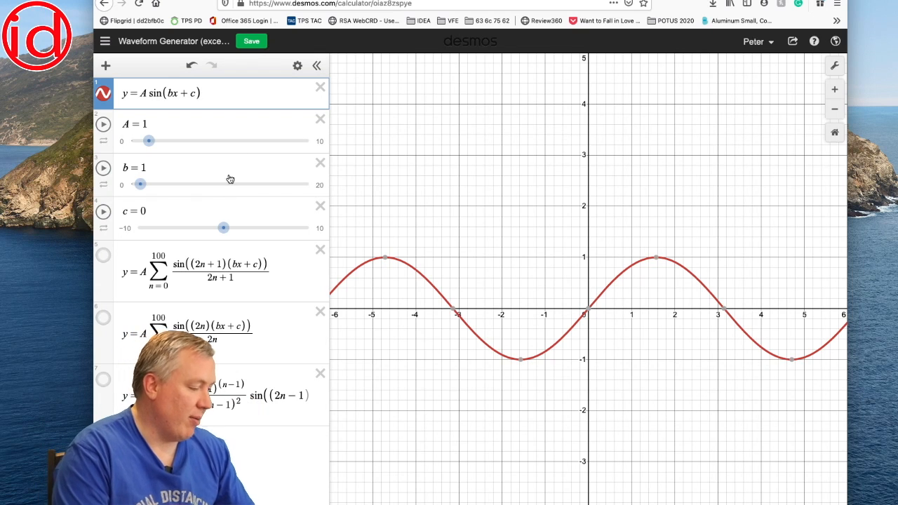
- Extend the sine equation by adding five more copies of the A sin(bx + c) term
{"action": "left_click", "coordinate": [233, 98]}
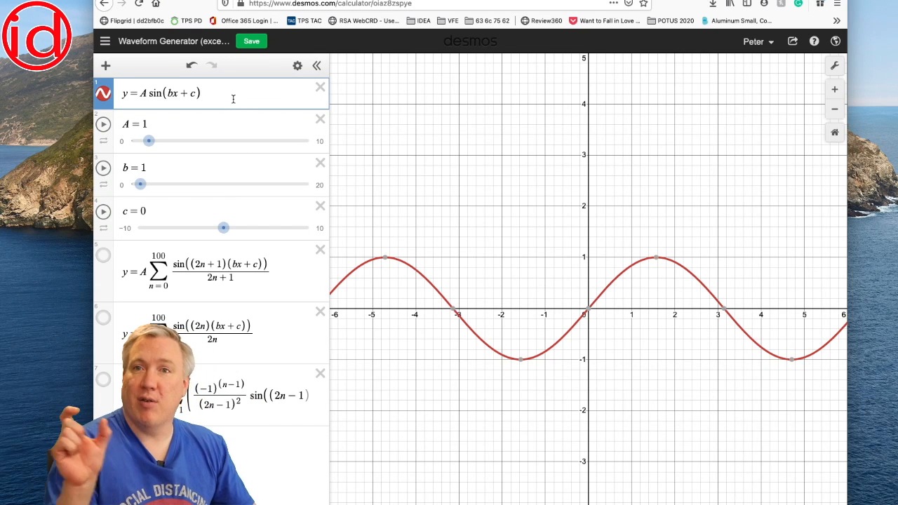
{"action": "key", "text": "super+v"}
{"action": "key", "text": "super+v"}
{"action": "key", "text": "super+v"}
{"action": "key", "text": "super+v"}
{"action": "key", "text": "super+v"}
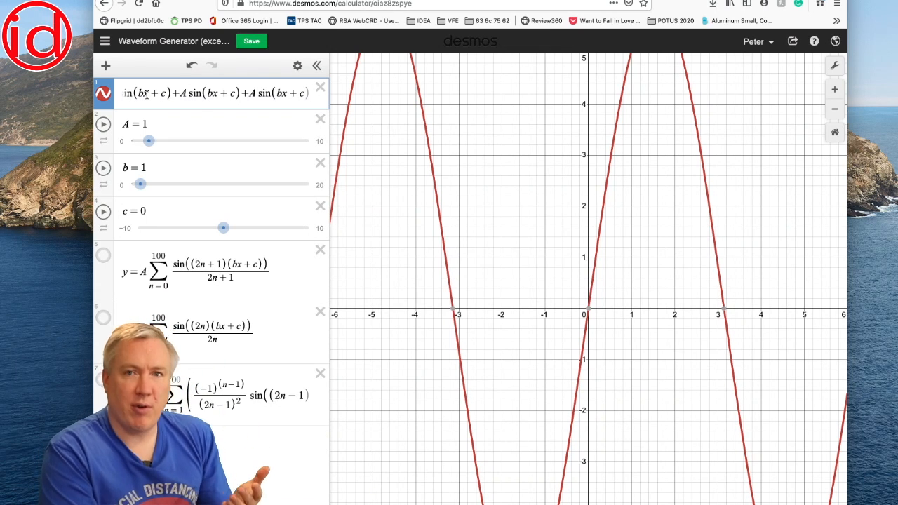
- Try multiplying b by 2 and by e in the second sine term
{"action": "mouse_move", "coordinate": [178, 94]}
{"action": "left_mouse_down"}
{"action": "mouse_move", "coordinate": [124, 94]}
{"action": "mouse_move", "coordinate": [161, 94]}
{"action": "left_mouse_up"}
{"action": "left_click", "coordinate": [160, 94]}
{"action": "left_click", "coordinate": [166, 94]}
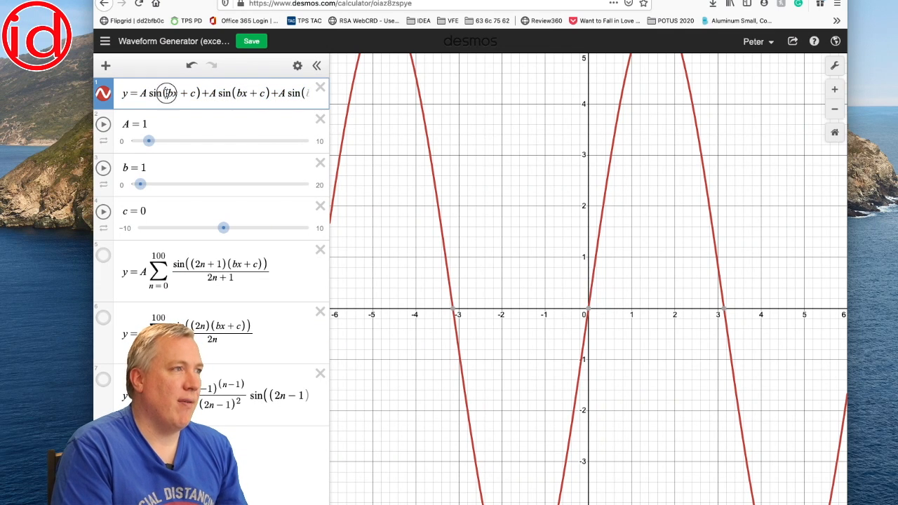
{"action": "left_click", "coordinate": [239, 93]}
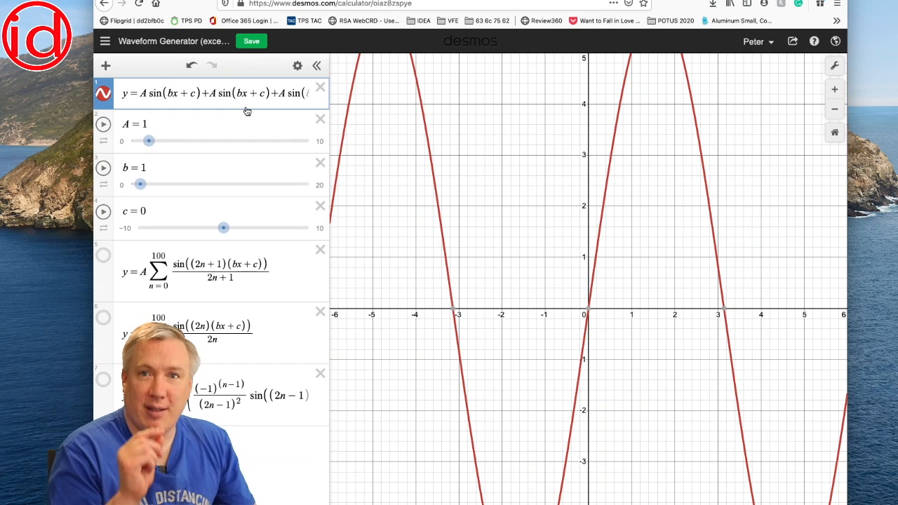
{"action": "type", "text": "2"}
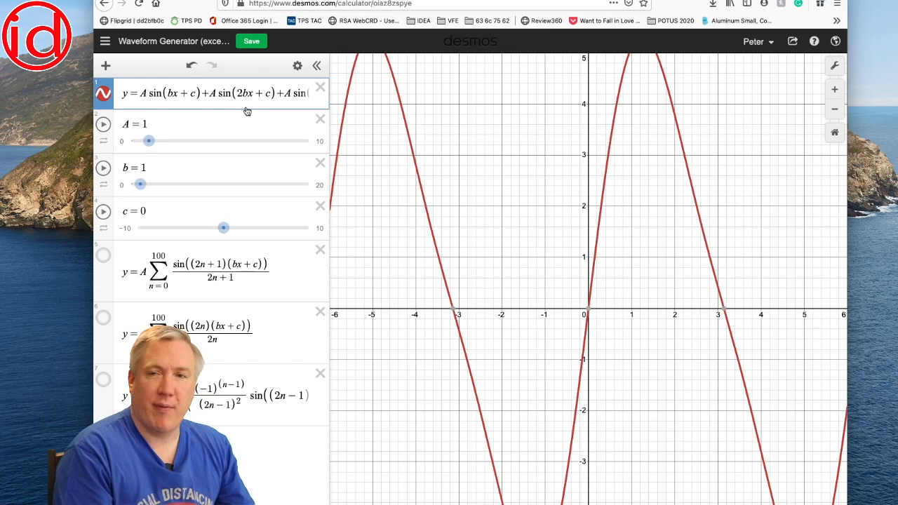
{"action": "key", "text": "BackSpace"}
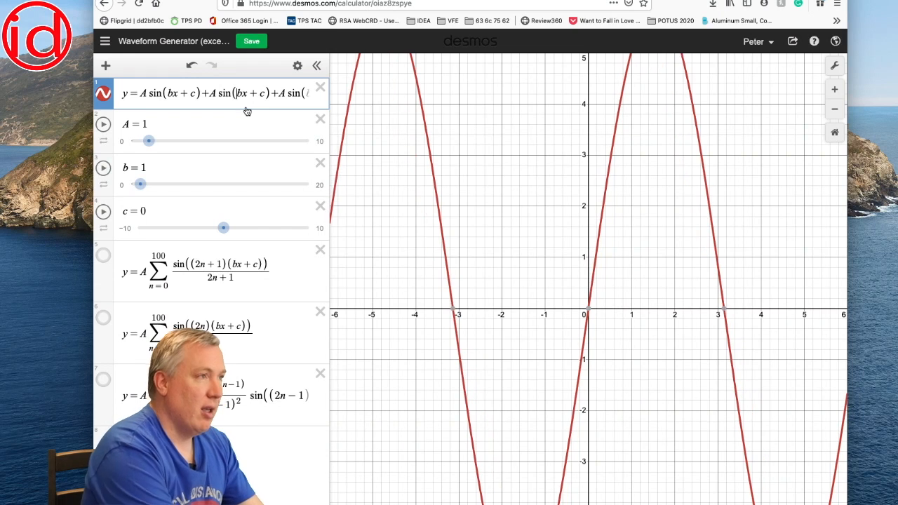
{"action": "type", "text": "e"}
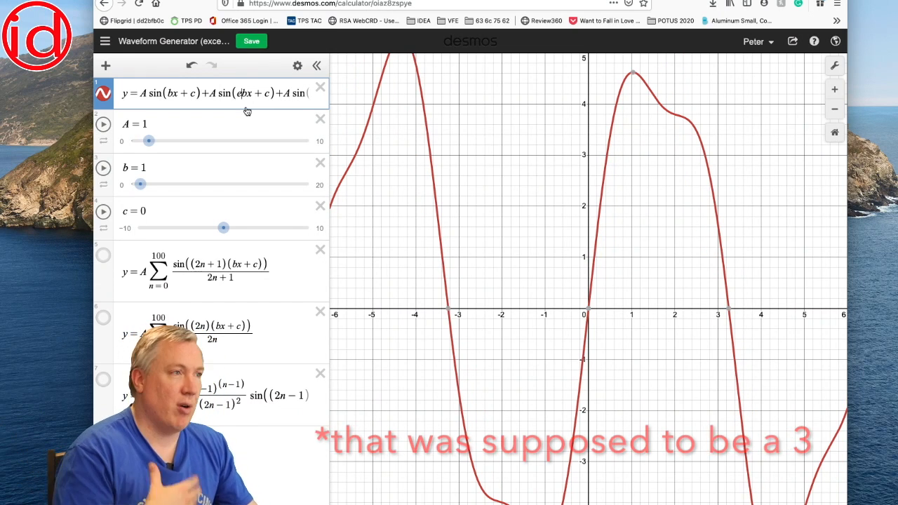
{"action": "key", "text": "BackSpace"}
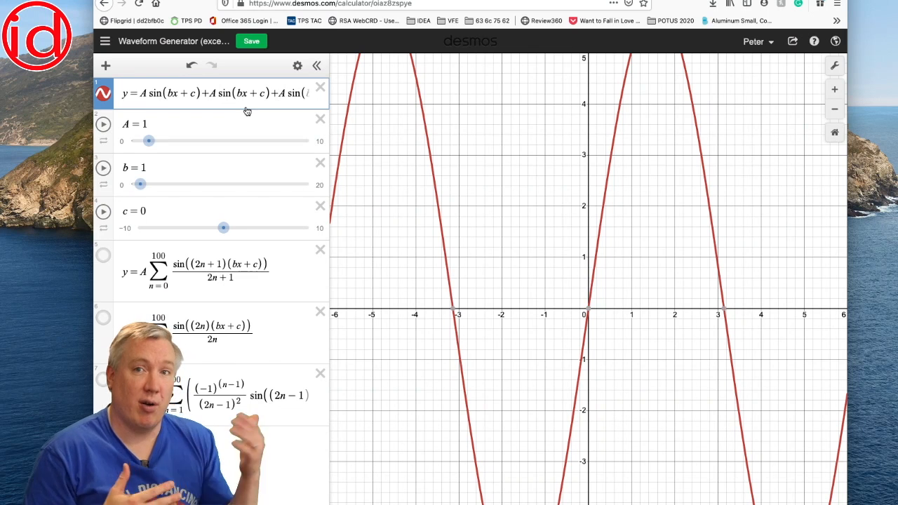
- Multiply b by 2 and 3 in the second and third sine terms, and by 4 and 5 in the last two
{"action": "type", "text": "2"}
{"action": "left_click_drag", "start_coordinate": [232, 92], "coordinate": [337, 94]}
{"action": "left_click", "coordinate": [282, 93]}
{"action": "type", "text": "3"}
{"action": "left_click", "coordinate": [221, 93]}
{"action": "type", "text": "4"}
{"action": "left_click", "coordinate": [288, 93]}
{"action": "type", "text": "5"}
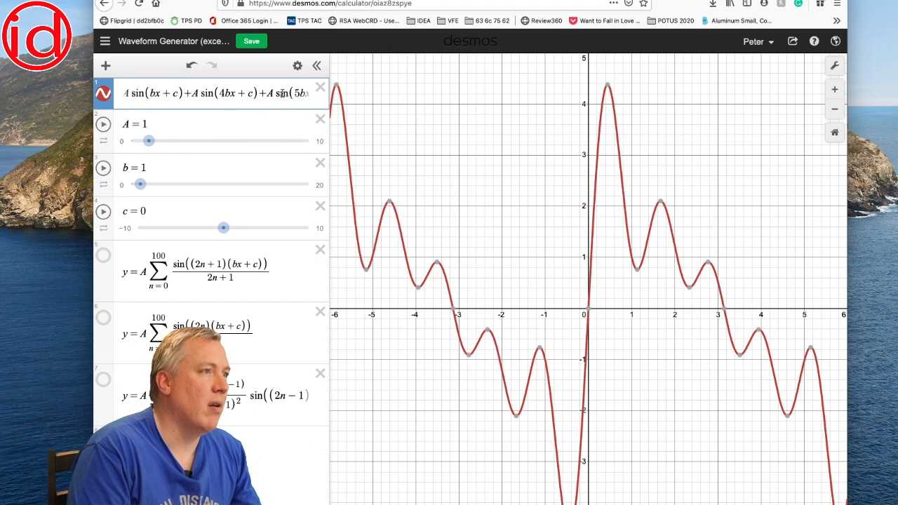
- Scale the amplitude of the 2bx sine term by 0.585 and of the 3bx term by 0.31
{"action": "left_click_drag", "start_coordinate": [282, 93], "coordinate": [118, 94]}
{"action": "left_click", "coordinate": [146, 93]}
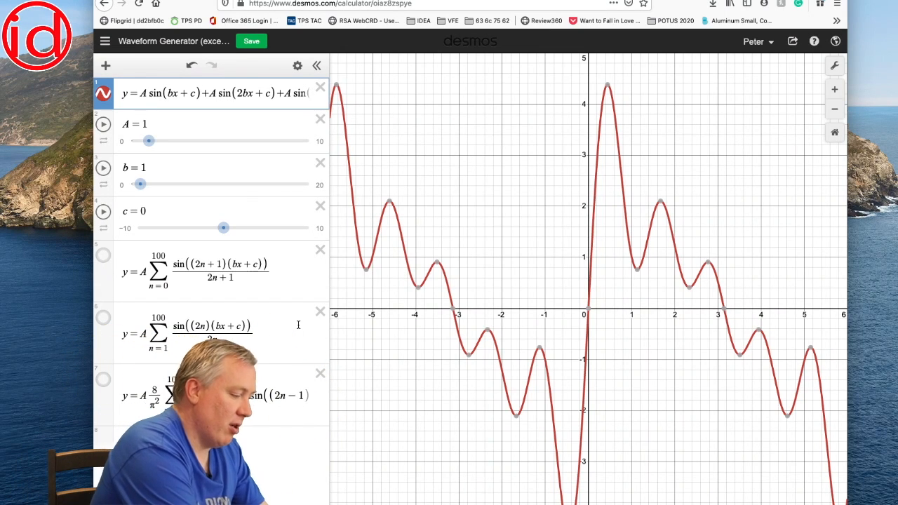
{"action": "type", "text": "0.5"}
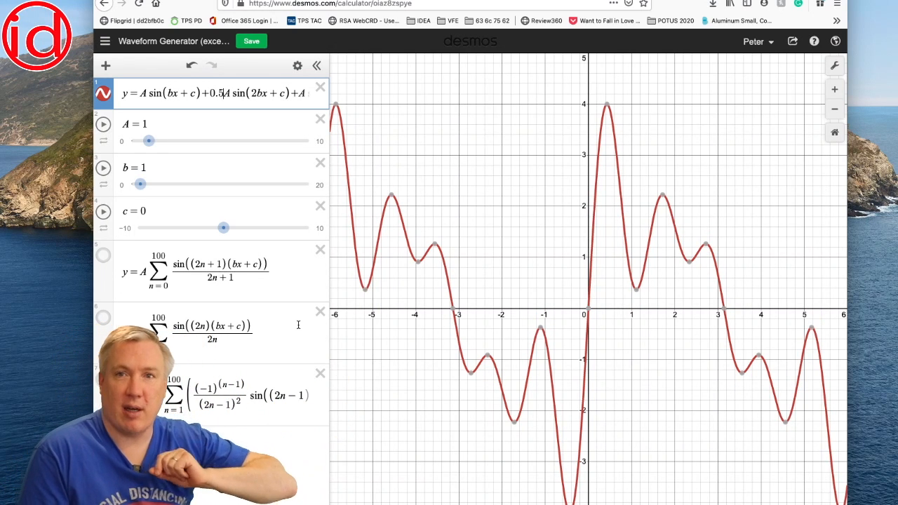
{"action": "left_click", "coordinate": [302, 94]}
{"action": "type", "text": "0.31A sin(3bx+c"}
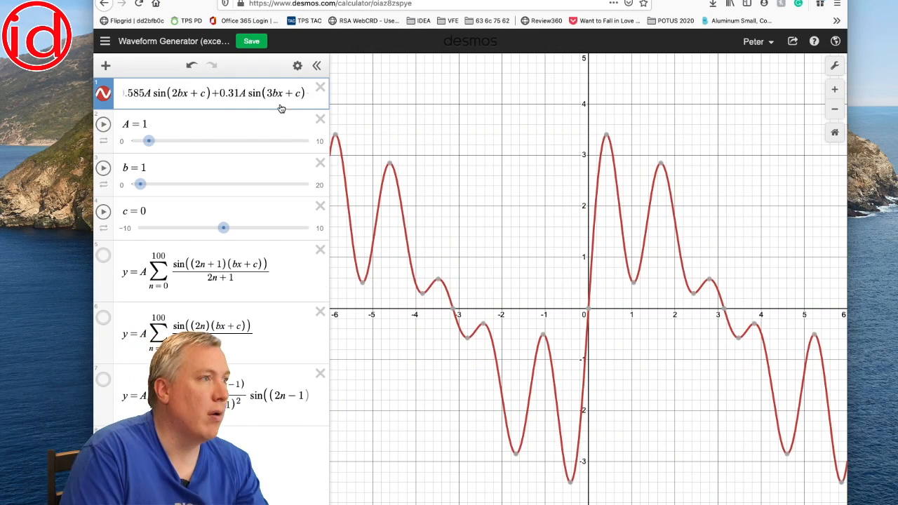
- Scale the amplitude of the fourth sine term by 0.680, the 4bx term by 0.200 and the 5bx term by 0.380
{"action": "left_click", "coordinate": [236, 95]}
{"action": "type", "text": "0."}
{"action": "left_click", "coordinate": [256, 94]}
{"action": "type", "text": "0.200"}
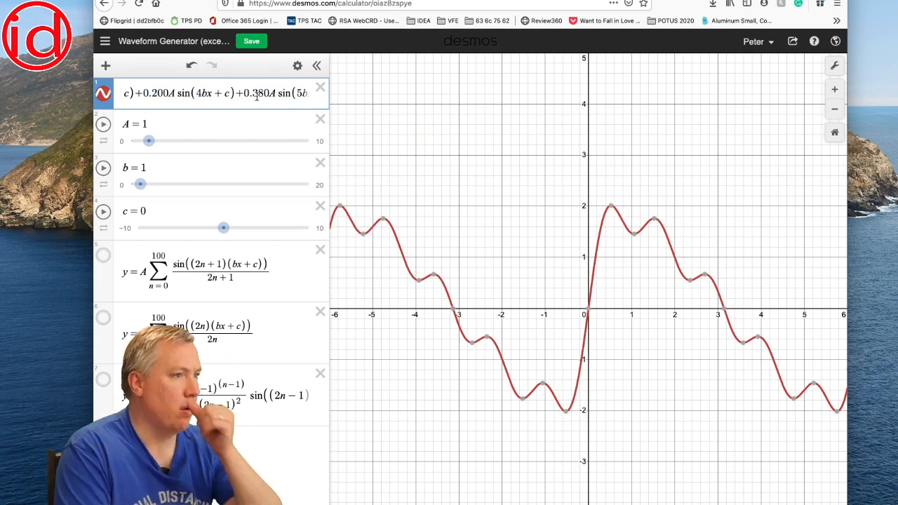
- Delete the three summation equations below the c slider
{"action": "left_click", "coordinate": [319, 373]}
{"action": "left_click", "coordinate": [319, 311]}
{"action": "left_click", "coordinate": [319, 249]}
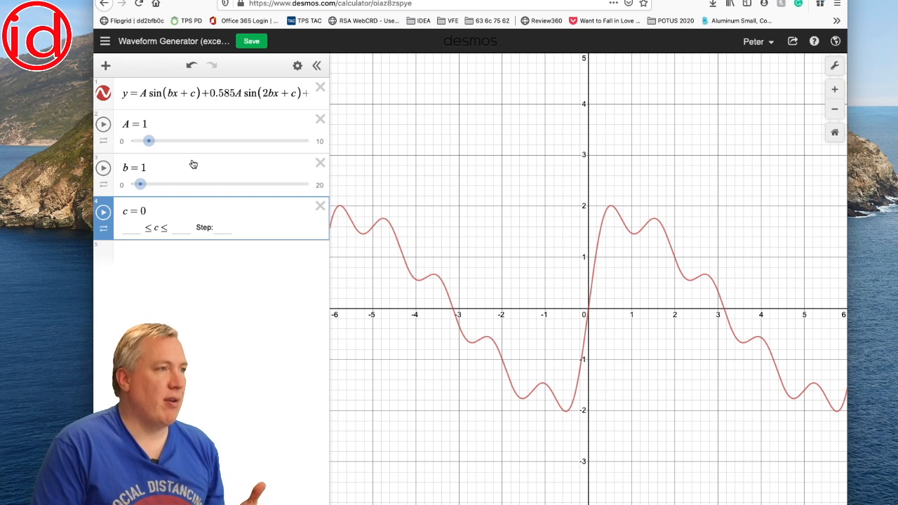
- Try modulating the amplitude by defining A as 1 · sin(0.1x)
{"action": "left_click", "coordinate": [145, 124]}
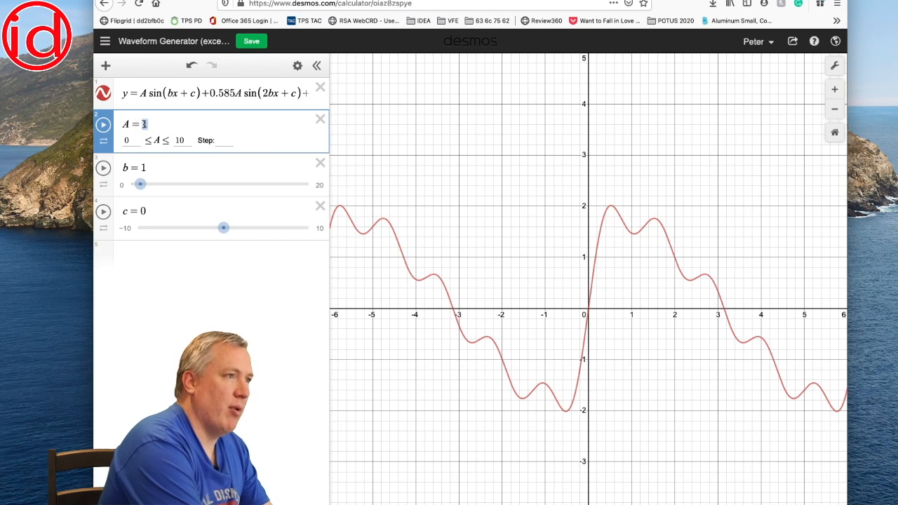
{"action": "type", "text": "*sin"}
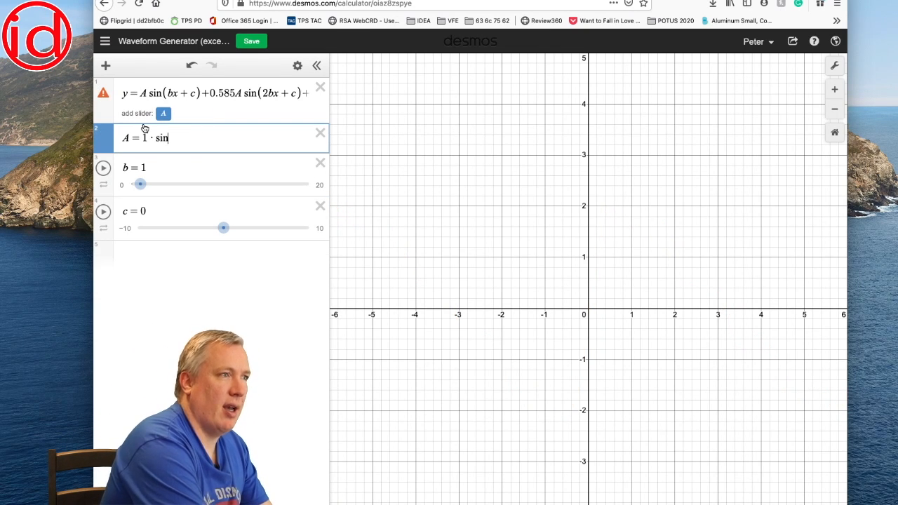
{"action": "type", "text": "(0.1x"}
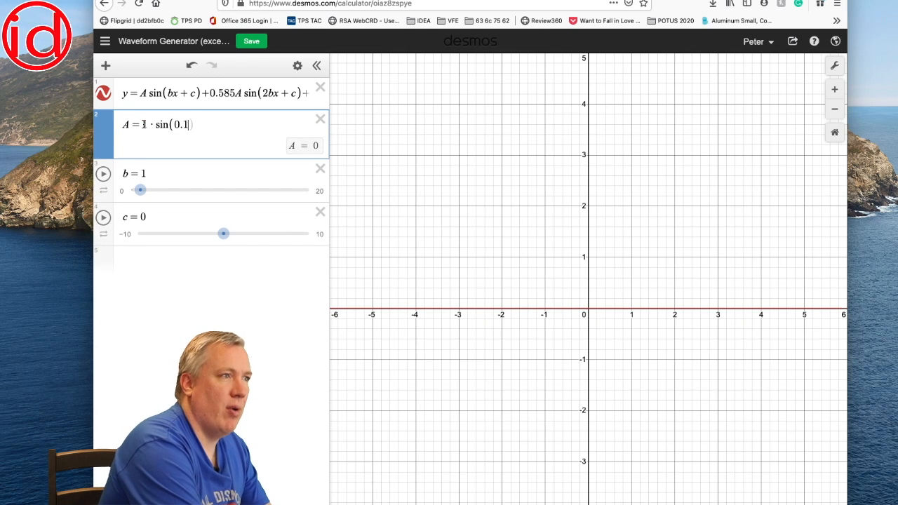
{"action": "type", "text": ")"}
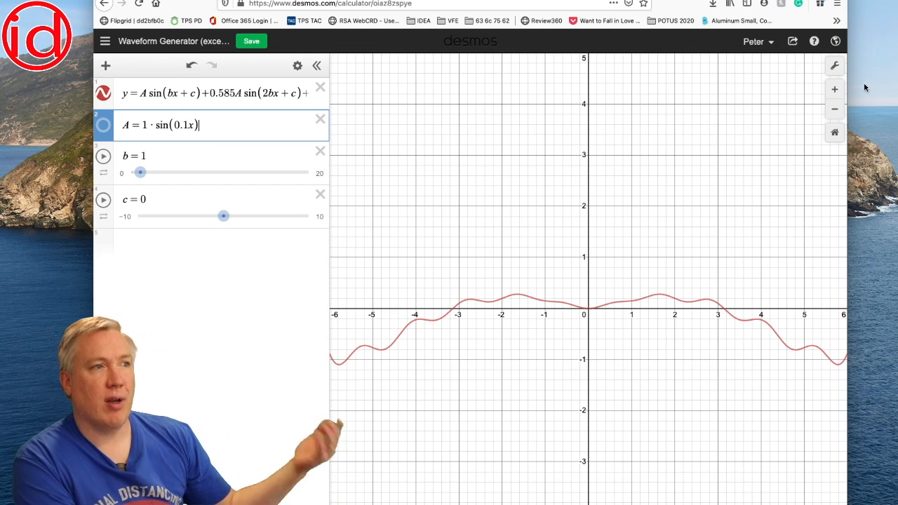
- Set the graph's x-axis range to -100 to 100
{"action": "left_click", "coordinate": [833, 65]}
{"action": "left_click_drag", "start_coordinate": [685, 229], "coordinate": [689, 230]}
{"action": "type", "text": "100"}
{"action": "key", "text": "Tab"}
{"action": "type", "text": "100"}
{"action": "left_click", "coordinate": [651, 444]}
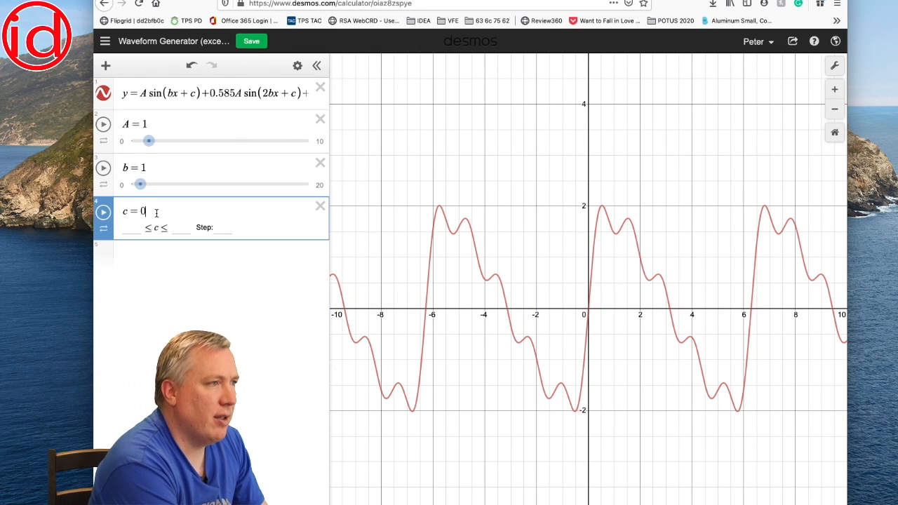
- Replace the constant phase value with c = sin(0.1x)
{"action": "key", "text": "BackSpace"}
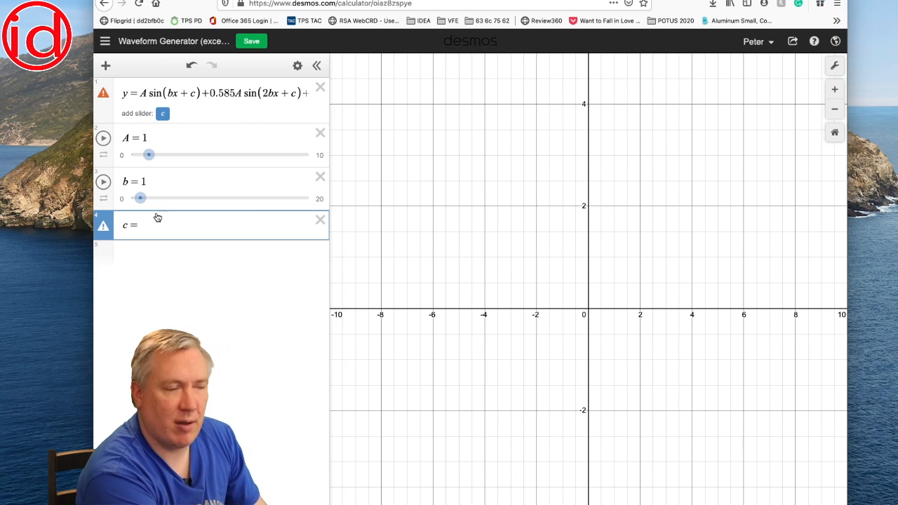
{"action": "type", "text": "sin"}
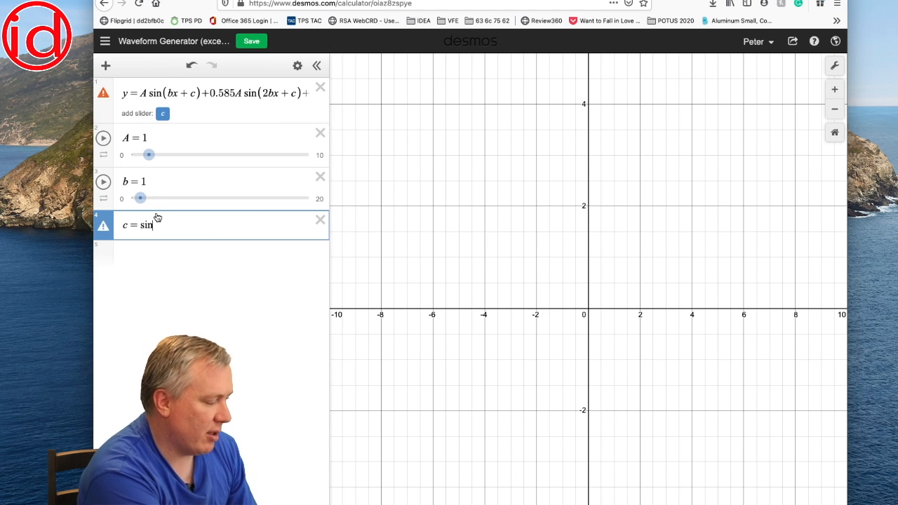
{"action": "type", "text": "(0.1"}
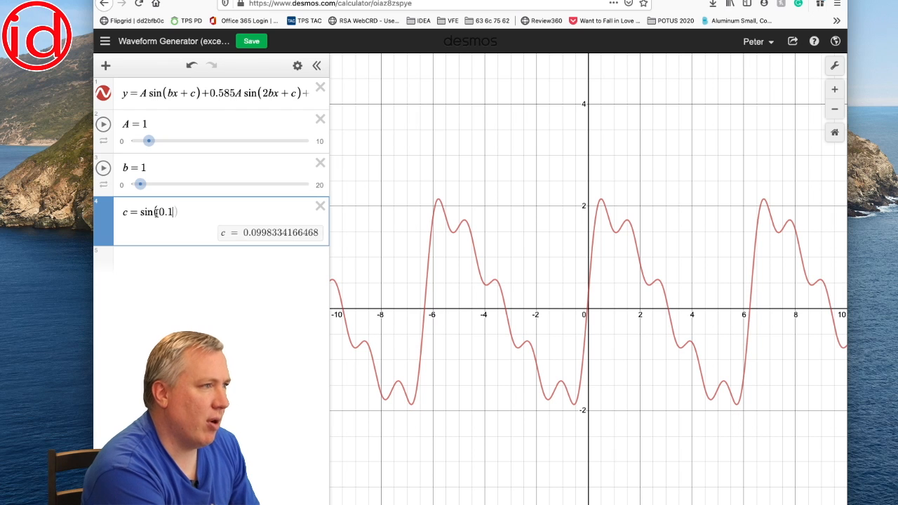
{"action": "type", "text": "x"}
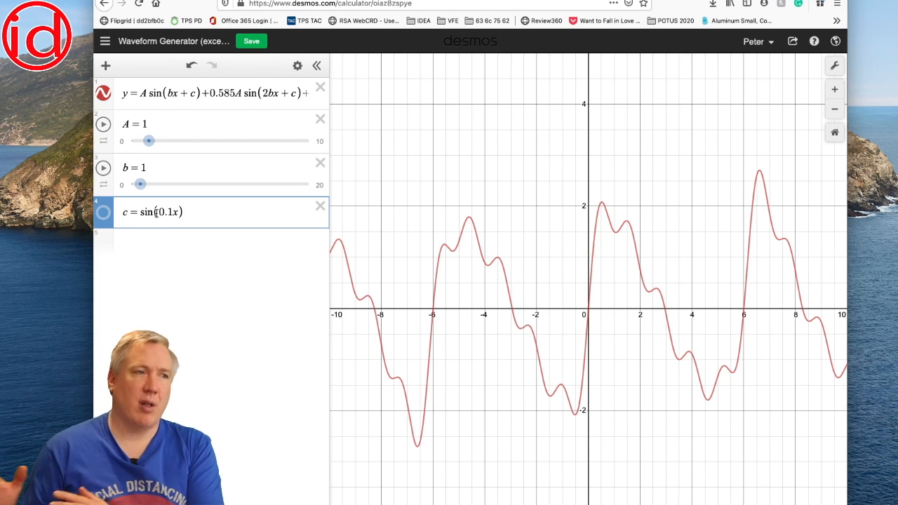
- Set the graph's x-axis range to -50 to 50
{"action": "left_click", "coordinate": [835, 65]}
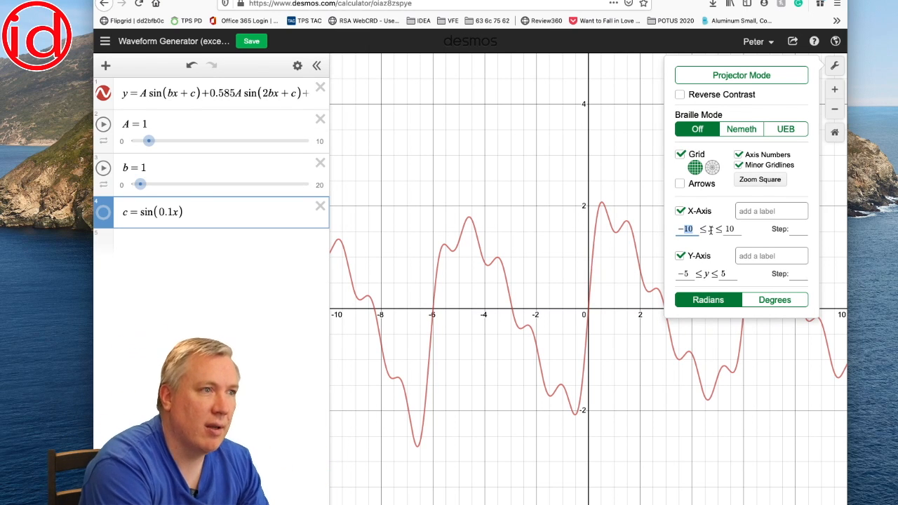
{"action": "type", "text": "-50"}
{"action": "key", "text": "Tab"}
{"action": "type", "text": "50"}
{"action": "left_click", "coordinate": [835, 68]}
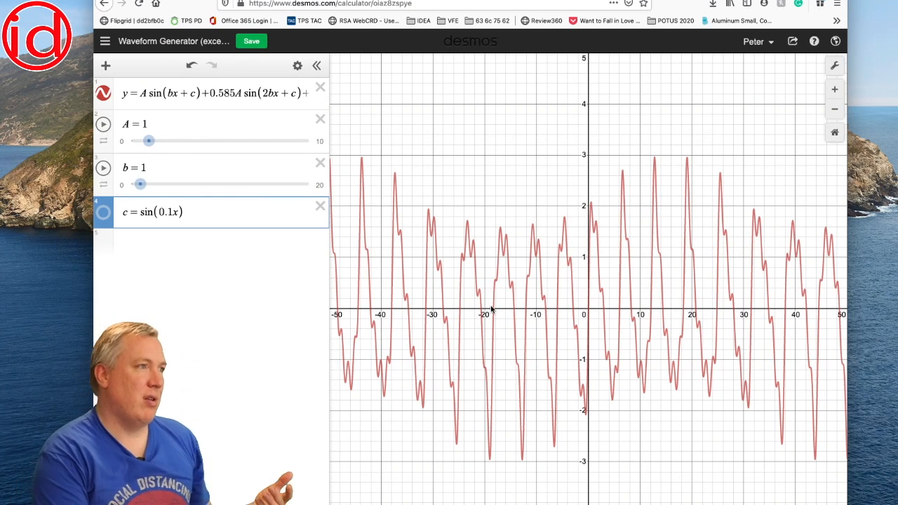
- Copy the whole sine series and append the copy to the end of the equation with a plus sign
{"action": "left_click", "coordinate": [152, 93]}
{"action": "left_click_drag", "start_coordinate": [153, 93], "coordinate": [615, 94]}
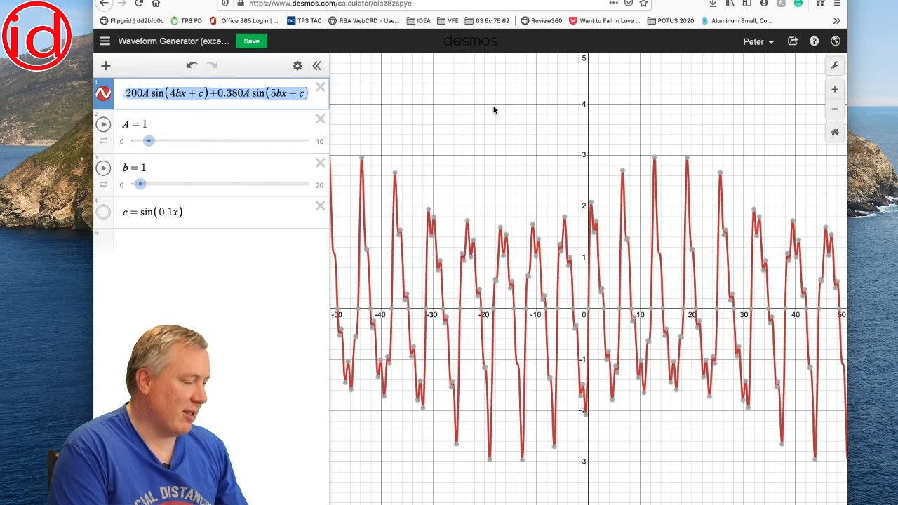
{"action": "left_click", "coordinate": [306, 96]}
{"action": "left_click", "coordinate": [300, 96]}
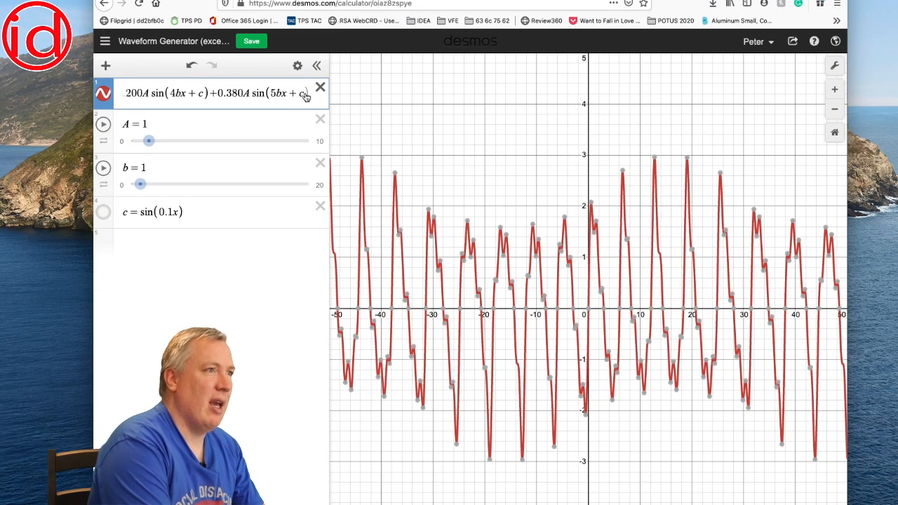
{"action": "type", "text": "+"}
{"action": "key", "text": "super+v"}
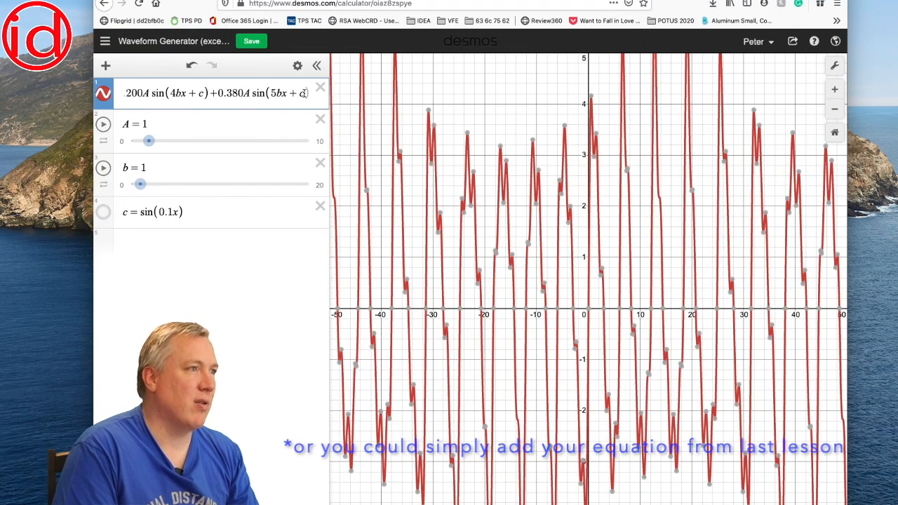
- Remove the + c phase from the final terms of the appended sine series, starting with the 5bx and 4bx terms
{"action": "left_click", "coordinate": [300, 97]}
{"action": "key", "text": "BackSpace"}
{"action": "key", "text": "BackSpace"}
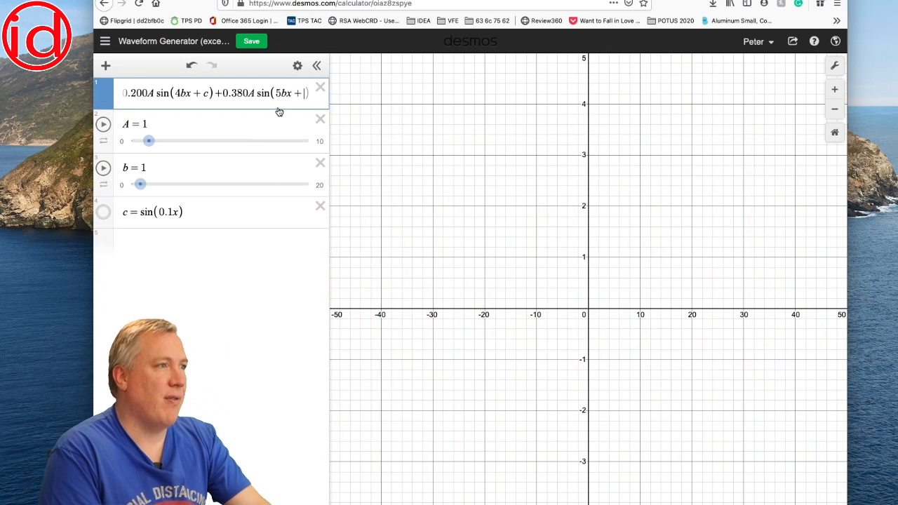
{"action": "left_click", "coordinate": [221, 93]}
{"action": "key", "text": "BackSpace"}
{"action": "key", "text": "BackSpace"}
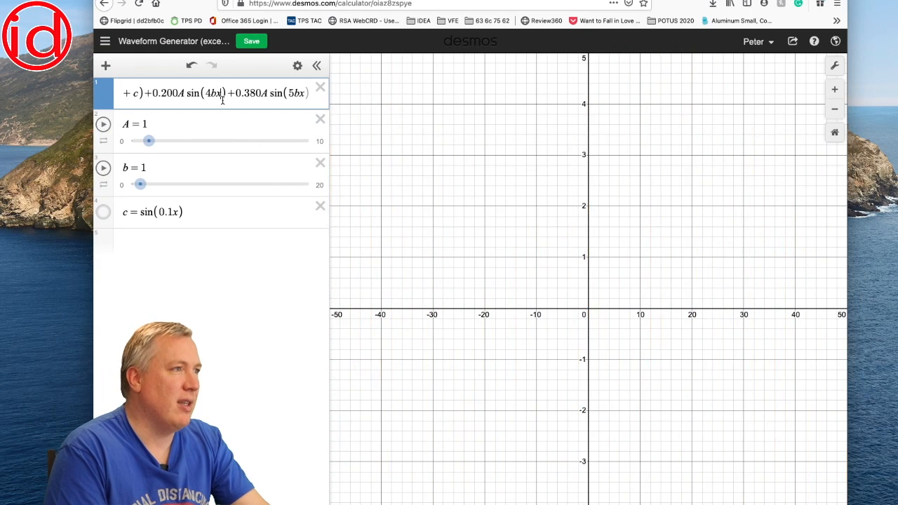
{"action": "key", "text": "Left"}
{"action": "key", "text": "Left"}
{"action": "key", "text": "Left"}
{"action": "key", "text": "Left"}
{"action": "key", "text": "Left"}
{"action": "key", "text": "Left"}
{"action": "key", "text": "Left"}
{"action": "key", "text": "Left"}
{"action": "key", "text": "Left"}
{"action": "key", "text": "Left"}
{"action": "key", "text": "Left"}
{"action": "key", "text": "Left"}
{"action": "key", "text": "Left"}
{"action": "key", "text": "Left"}
{"action": "key", "text": "Left"}
{"action": "key", "text": "Left"}
{"action": "key", "text": "Left"}
{"action": "key", "text": "Left"}
{"action": "key", "text": "Left"}
{"action": "key", "text": "Left"}
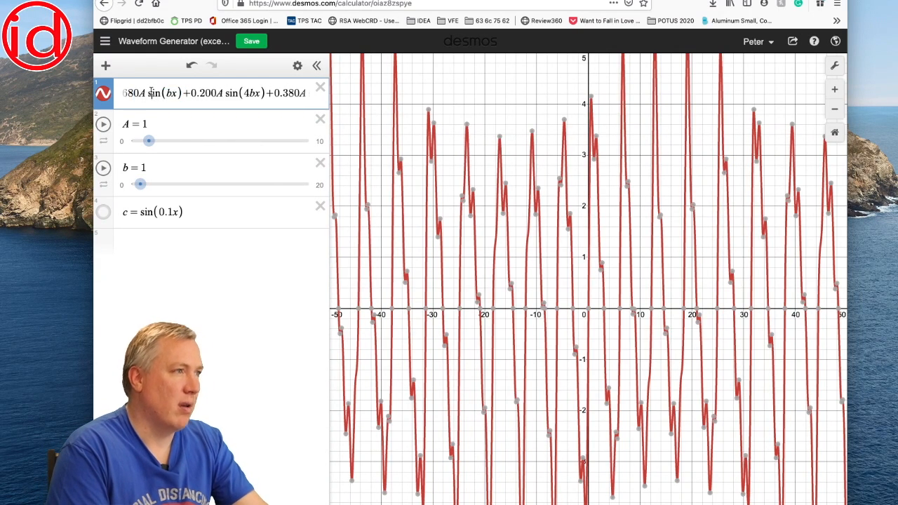
- Remove the + c phase from the earlier terms of the appended sine series
{"action": "left_click", "coordinate": [199, 95]}
{"action": "key", "text": "BackSpace"}
{"action": "key", "text": "BackSpace"}
{"action": "key", "text": "Left"}
{"action": "key", "text": "Left"}
{"action": "key", "text": "Left"}
{"action": "key", "text": "Left"}
{"action": "key", "text": "Left"}
{"action": "key", "text": "Left"}
{"action": "key", "text": "Left"}
{"action": "key", "text": "Left"}
{"action": "key", "text": "Left"}
{"action": "key", "text": "Left"}
{"action": "key", "text": "Left"}
{"action": "key", "text": "Left"}
{"action": "key", "text": "Left"}
{"action": "key", "text": "Left"}
{"action": "key", "text": "Left"}
{"action": "key", "text": "Left"}
{"action": "key", "text": "Left"}
{"action": "left_click", "coordinate": [161, 93]}
{"action": "key", "text": "BackSpace"}
{"action": "key", "text": "BackSpace"}
{"action": "key", "text": "Left"}
{"action": "key", "text": "Left"}
{"action": "key", "text": "Left"}
{"action": "key", "text": "Left"}
{"action": "key", "text": "Left"}
{"action": "key", "text": "Left"}
{"action": "key", "text": "Left"}
{"action": "key", "text": "Left"}
{"action": "key", "text": "Left"}
{"action": "key", "text": "Left"}
{"action": "key", "text": "Left"}
{"action": "key", "text": "Left"}
{"action": "key", "text": "Left"}
{"action": "key", "text": "Left"}
{"action": "key", "text": "Left"}
{"action": "key", "text": "Left"}
{"action": "key", "text": "Left"}
{"action": "key", "text": "Left"}
{"action": "key", "text": "Left"}
- Undo the phase removals and the appended copy of the sine series
{"action": "left_click", "coordinate": [168, 94]}
{"action": "key", "text": "ctrl+z"}
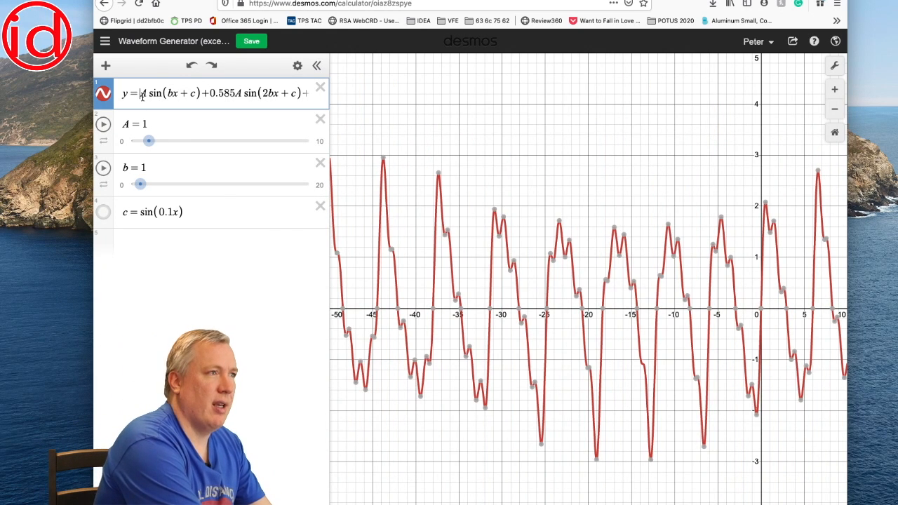
- Enclose the sine series in parentheses and multiply it by a new variable V
{"action": "type", "text": "("}
{"action": "left_click_drag", "start_coordinate": [182, 97], "coordinate": [578, 99]}
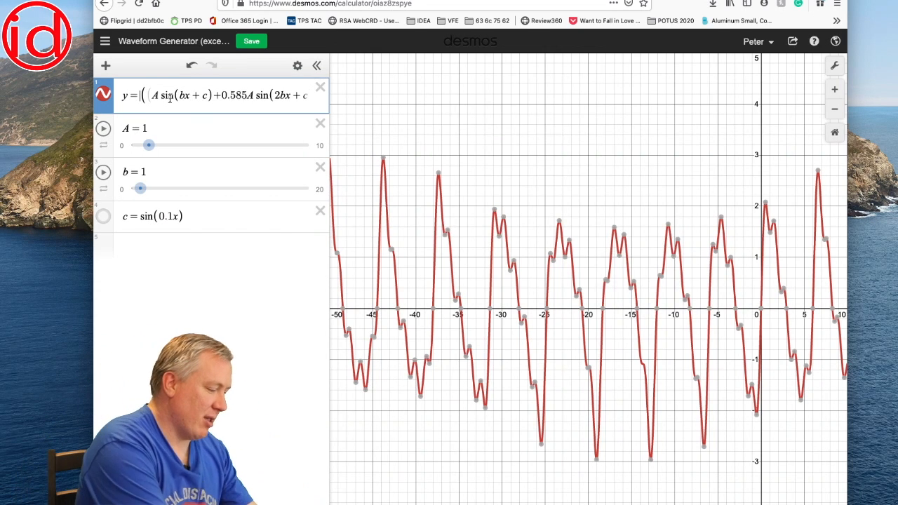
{"action": "type", "text": "V·"}
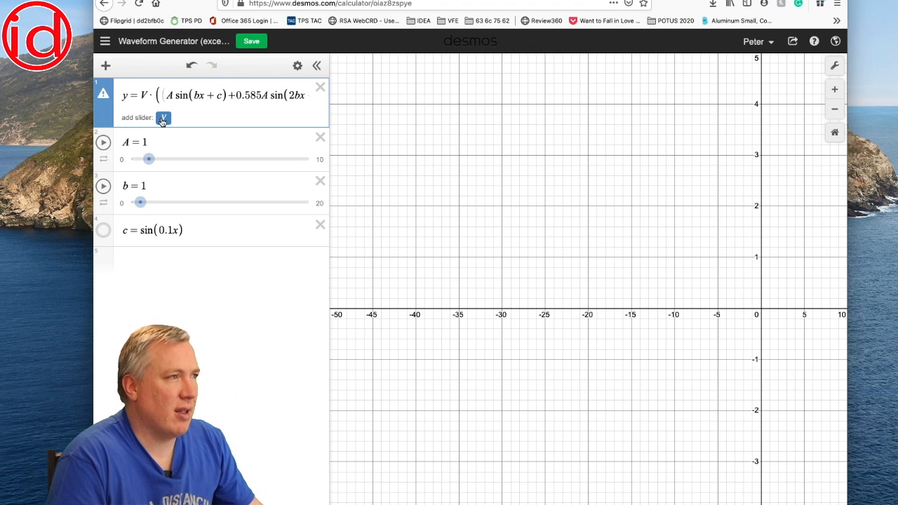
- Add a definition for V and set it to the exponential decay 1/1.1^x
{"action": "left_click", "coordinate": [163, 118]}
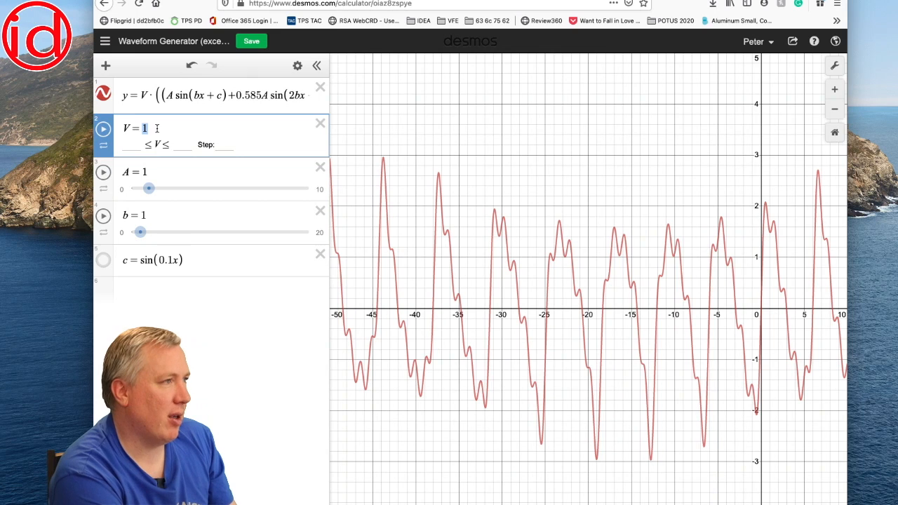
{"action": "type", "text": "/1"}
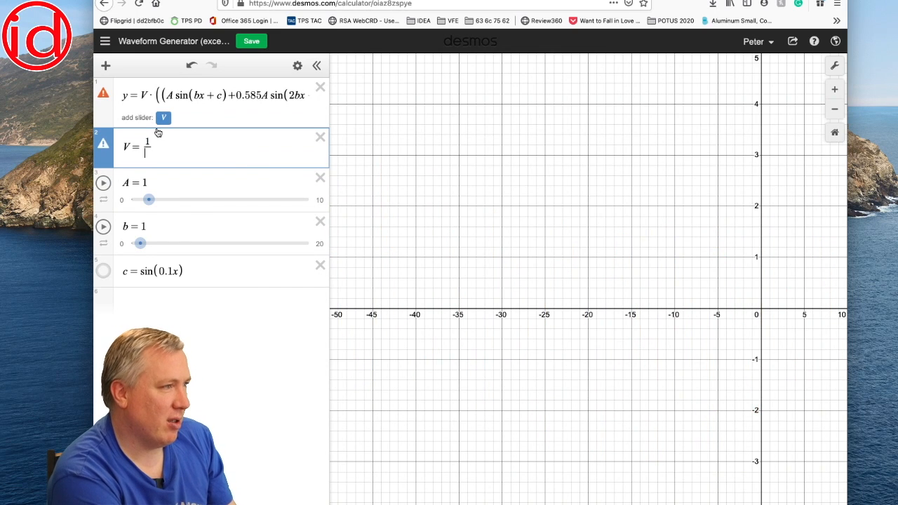
{"action": "type", "text": ".1"}
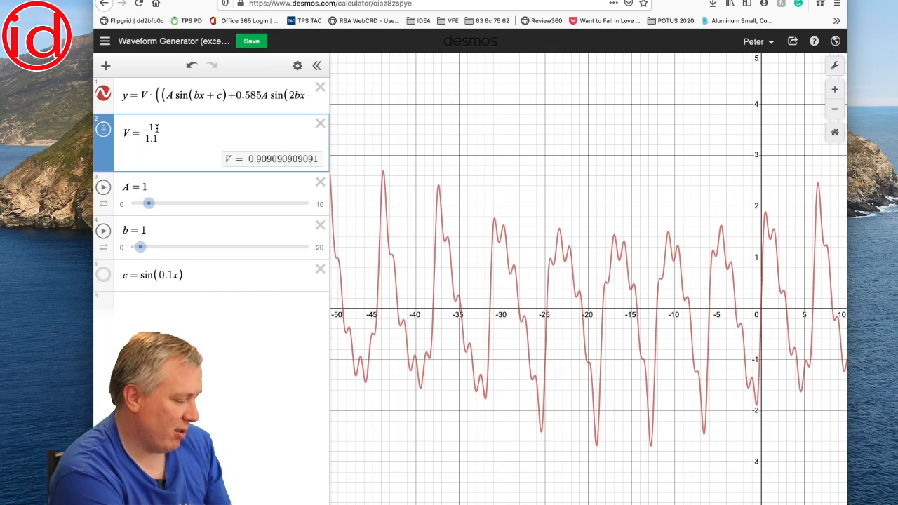
{"action": "type", "text": "^x"}
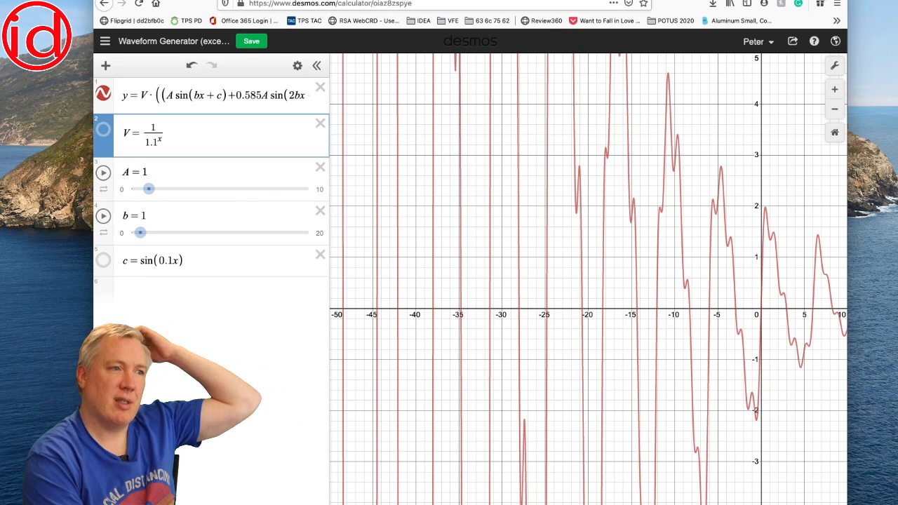
- Change the base in V's denominator to 1.01 and examine the decaying waveform over positive x values
{"action": "left_click", "coordinate": [490, 249]}
{"action": "left_click_drag", "start_coordinate": [787, 184], "coordinate": [362, 190]}
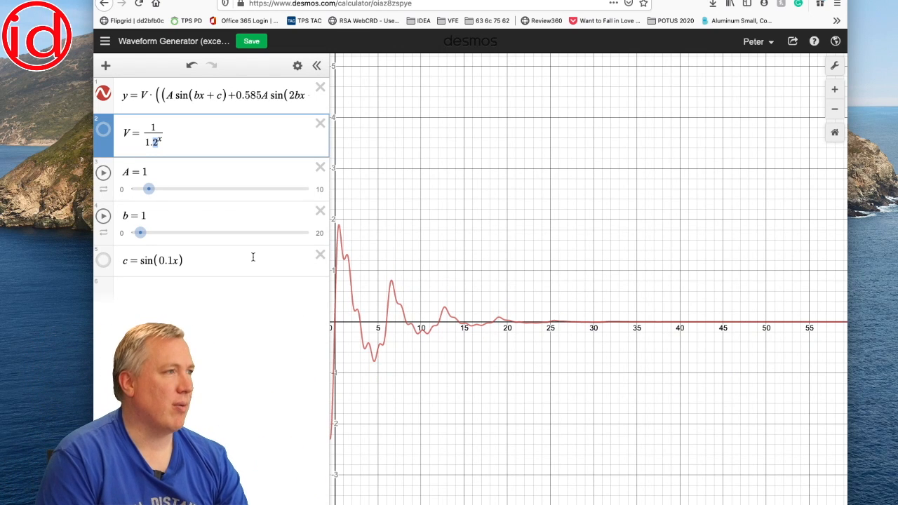
{"action": "type", "text": "01"}
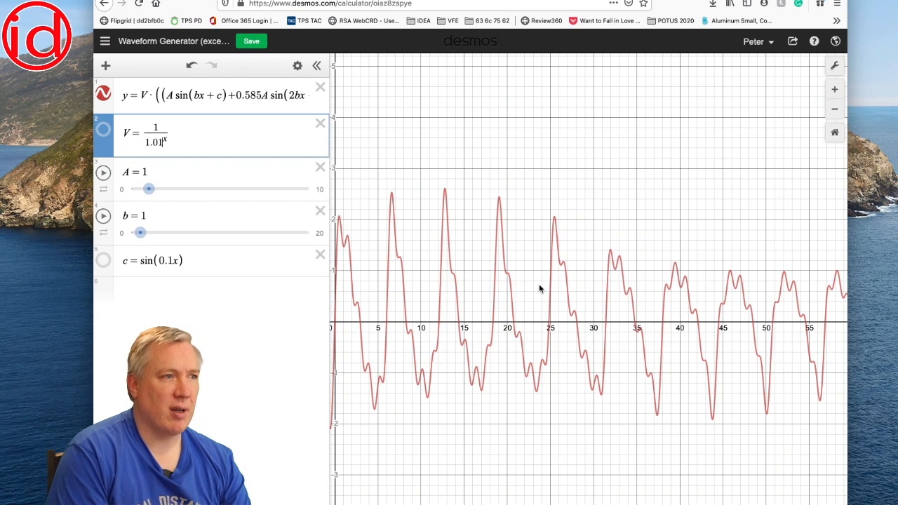
{"action": "scroll", "coordinate": [492, 292], "scroll_direction": "down", "scroll_amount": 5}
{"action": "left_click_drag", "start_coordinate": [662, 284], "coordinate": [539, 301]}
{"action": "left_click_drag", "start_coordinate": [598, 237], "coordinate": [525, 259]}
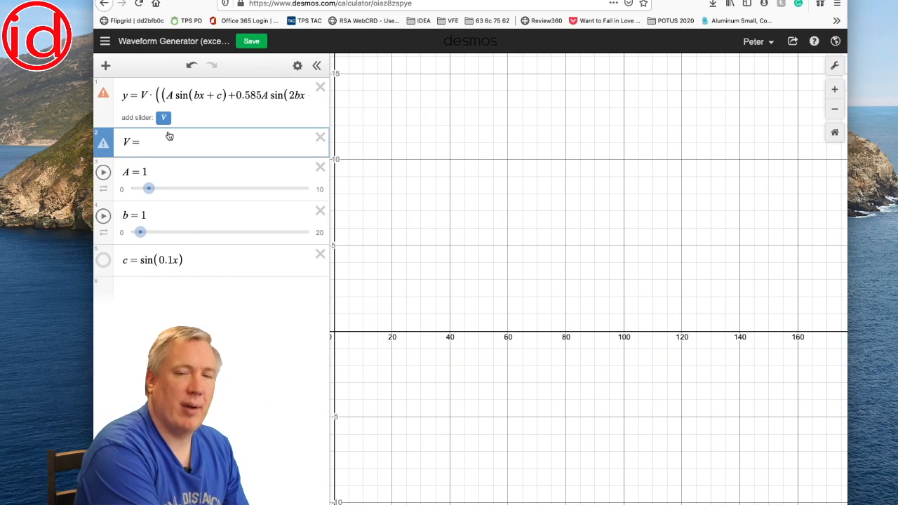
- Redefine V as the linear function 0.02x and change its coefficient to 2
{"action": "type", "text": "0.02x"}
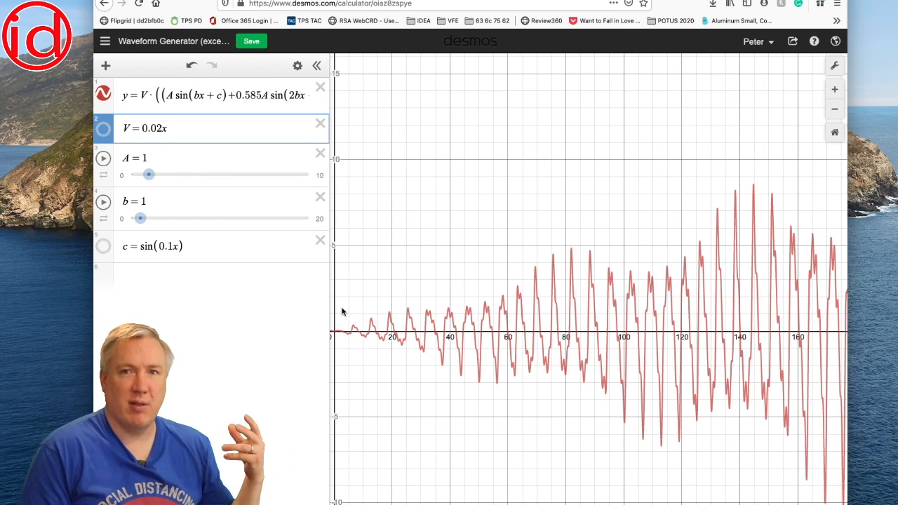
{"action": "left_click_drag", "start_coordinate": [166, 129], "coordinate": [142, 130]}
{"action": "type", "text": "2"}
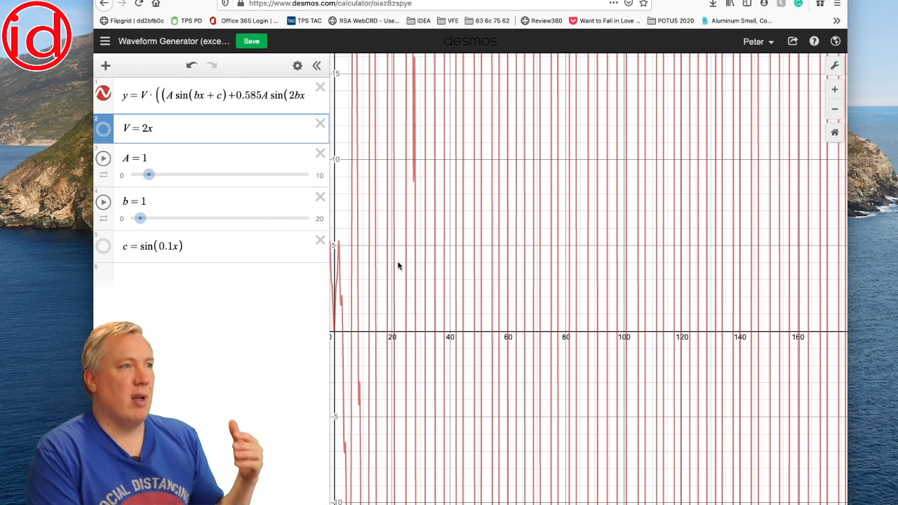